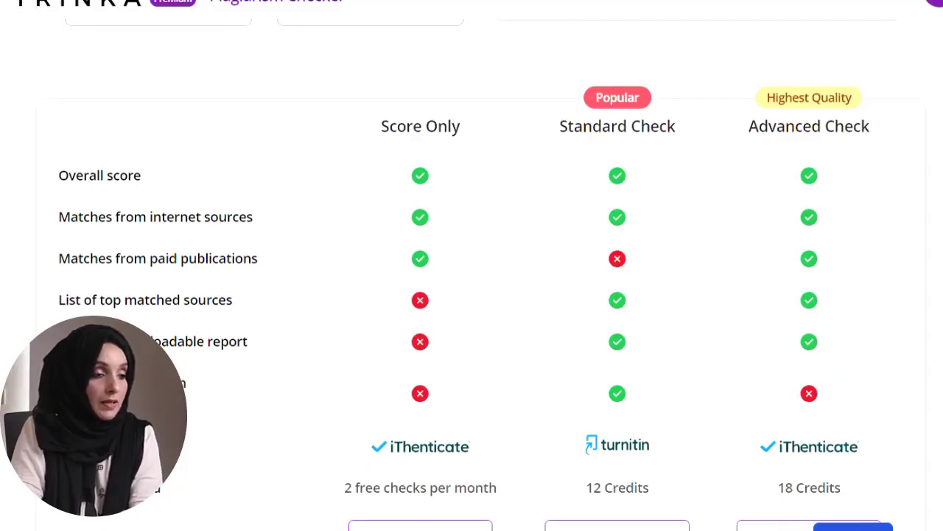
Compare the Score Only, Standard and Advanced plagiarism check features and examine the sample report's similarity results.
{"action": "scroll", "coordinate": [618, 295], "scroll_direction": "down", "scroll_amount": 1}
{"action": "scroll", "coordinate": [618, 295], "scroll_direction": "up", "scroll_amount": 8}
{"action": "scroll", "coordinate": [617, 294], "scroll_direction": "down", "scroll_amount": 9}
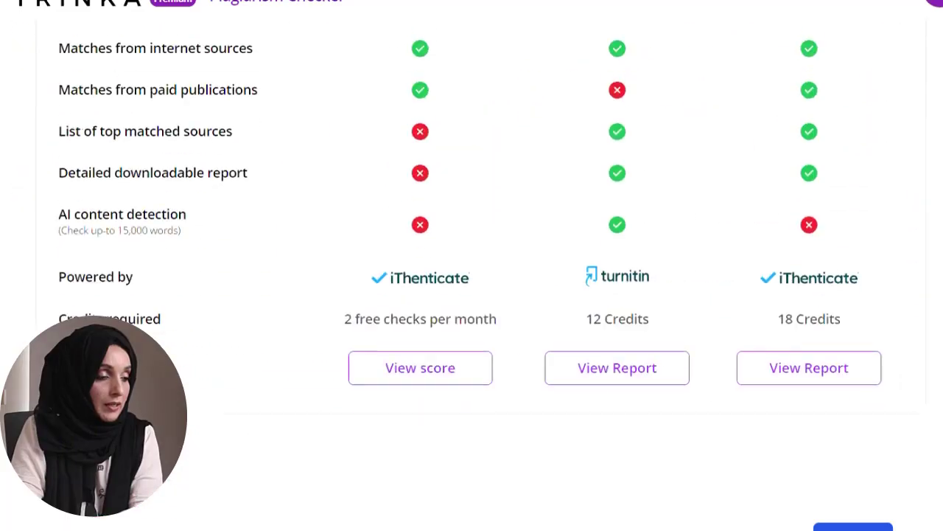
{"action": "scroll", "coordinate": [666, 437], "scroll_direction": "up", "scroll_amount": 2}
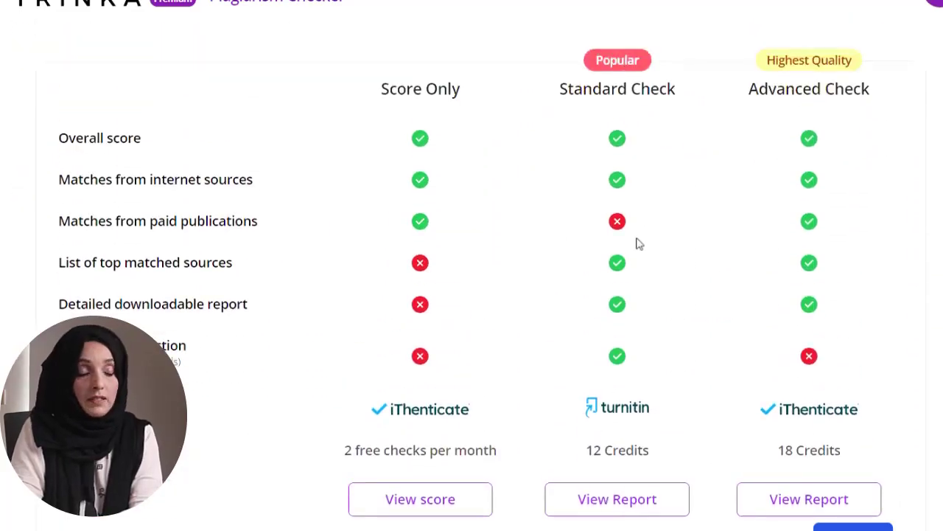
{"action": "scroll", "coordinate": [472, 280], "scroll_direction": "up", "scroll_amount": 8}
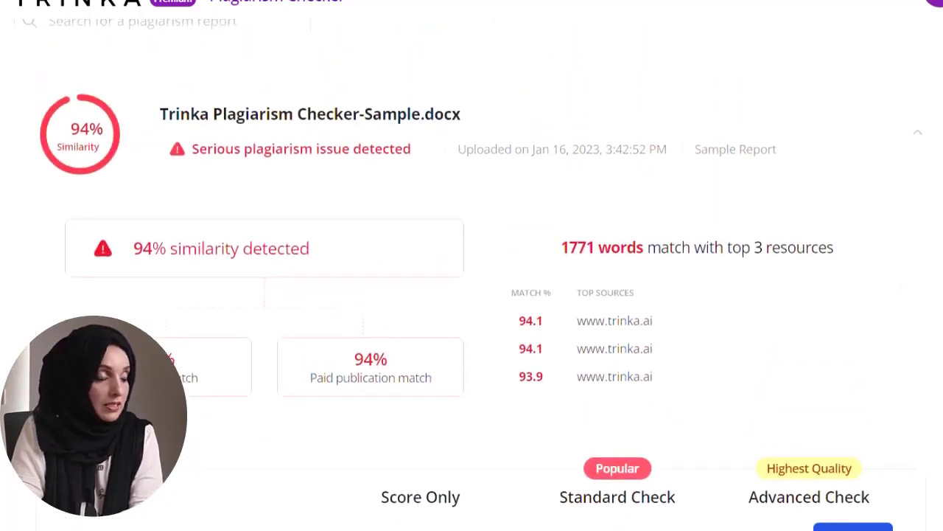
{"action": "scroll", "coordinate": [560, 186], "scroll_direction": "up", "scroll_amount": 3}
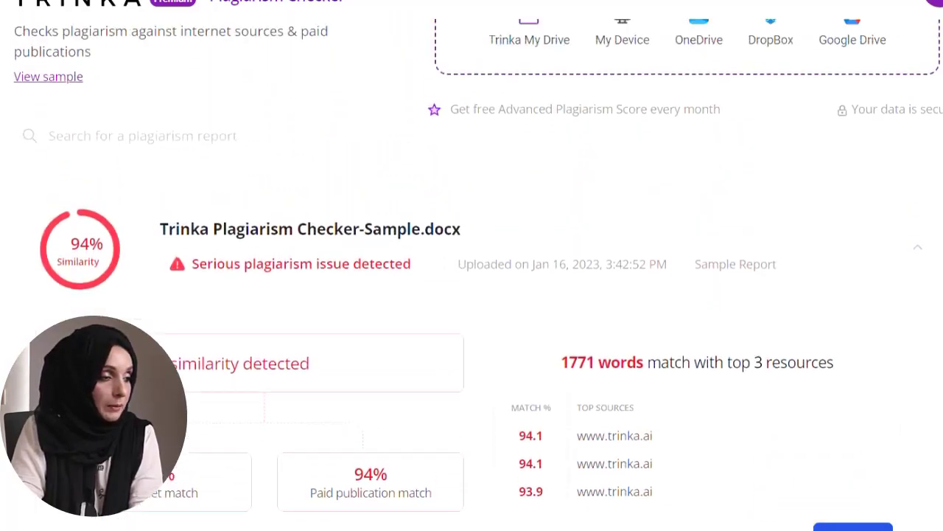
Upload the research paper Word document from the device to the Plagiarism Checker and generate its Standard Check report.
{"action": "left_click", "coordinate": [619, 129]}
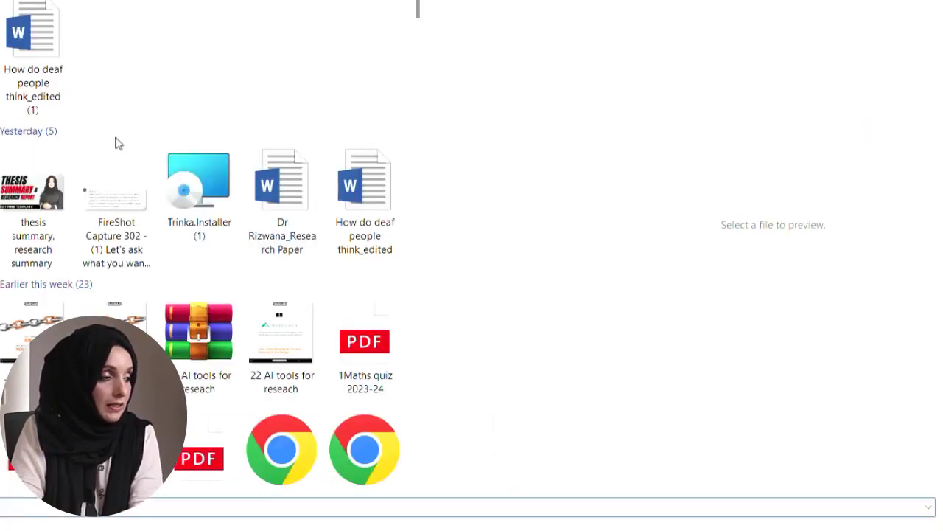
{"action": "left_click", "coordinate": [282, 213]}
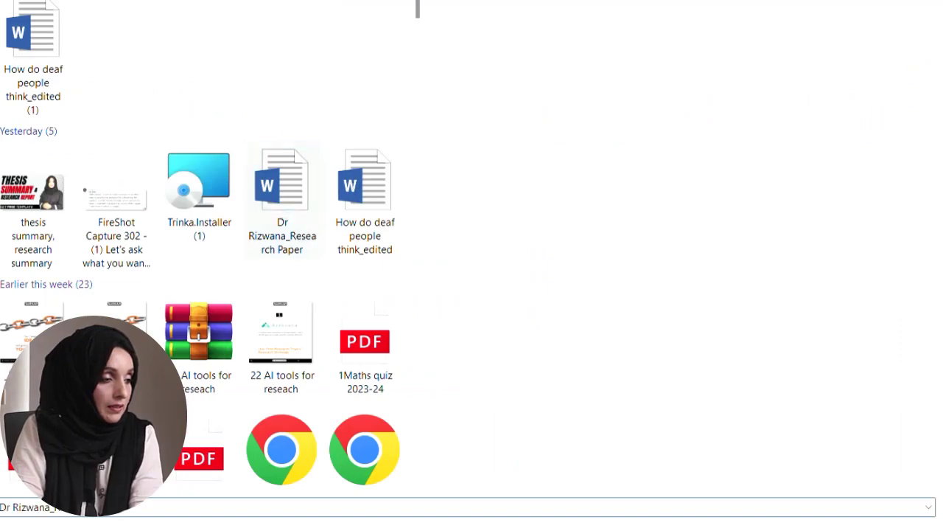
{"action": "key", "text": "Return"}
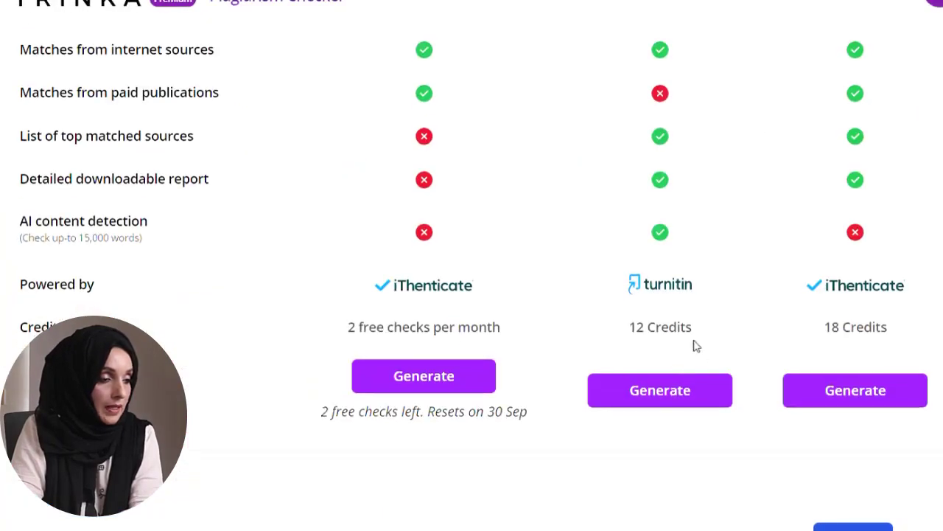
{"action": "left_click", "coordinate": [663, 405]}
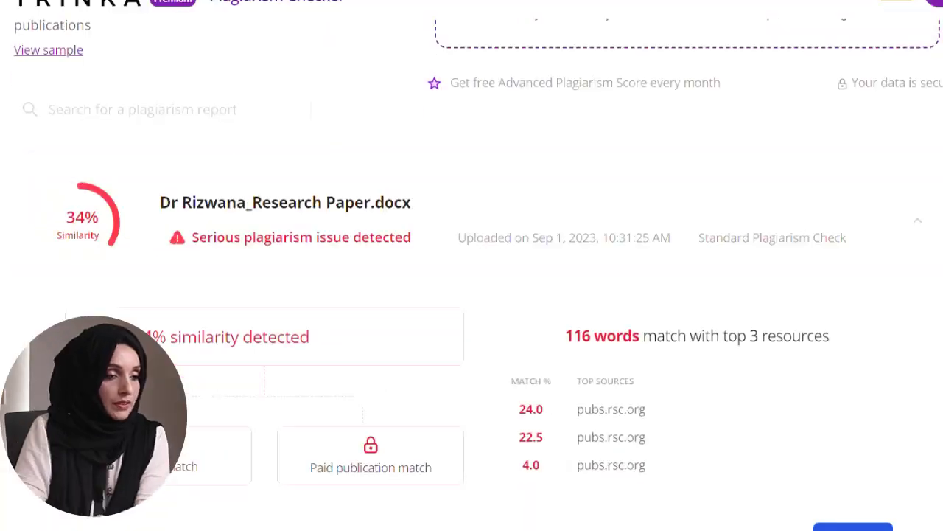
Examine the paper's plagiarism report, including the similarity score, the internet match and the match percentage of each top source.
{"action": "scroll", "coordinate": [471, 295], "scroll_direction": "down", "scroll_amount": 1}
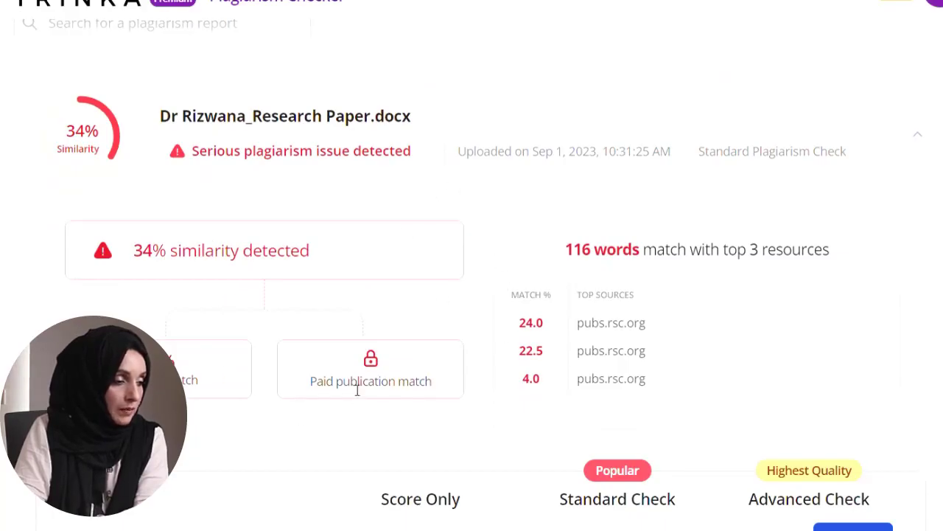
{"action": "scroll", "coordinate": [621, 146], "scroll_direction": "down", "scroll_amount": 2}
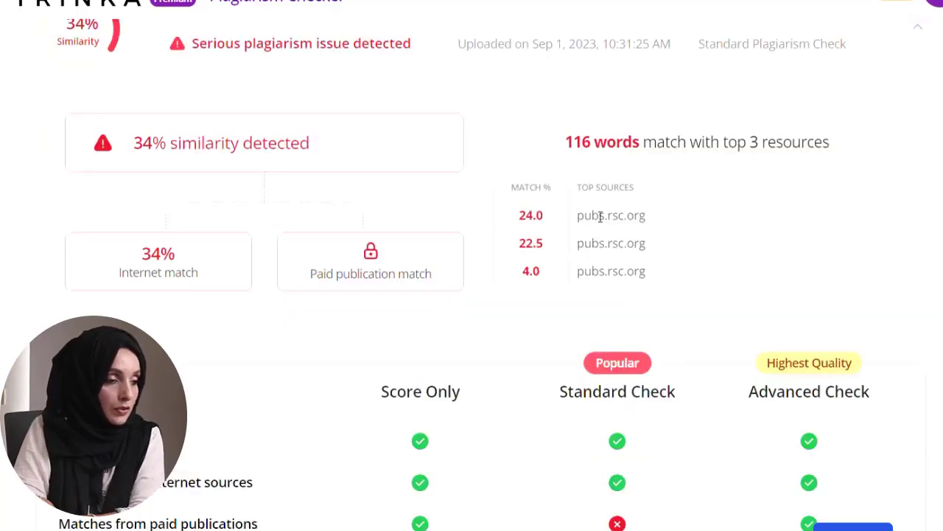
{"action": "left_click_drag", "start_coordinate": [545, 219], "coordinate": [521, 220]}
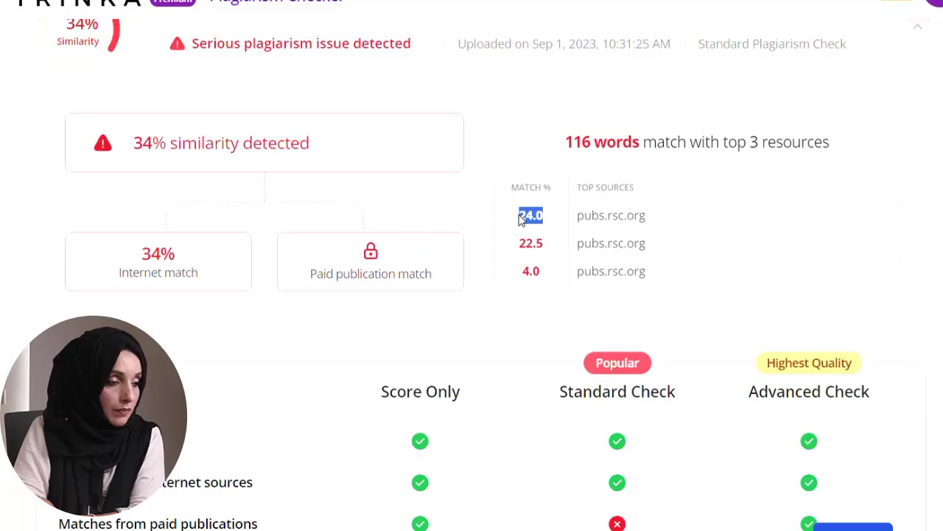
{"action": "left_click_drag", "start_coordinate": [557, 245], "coordinate": [519, 244]}
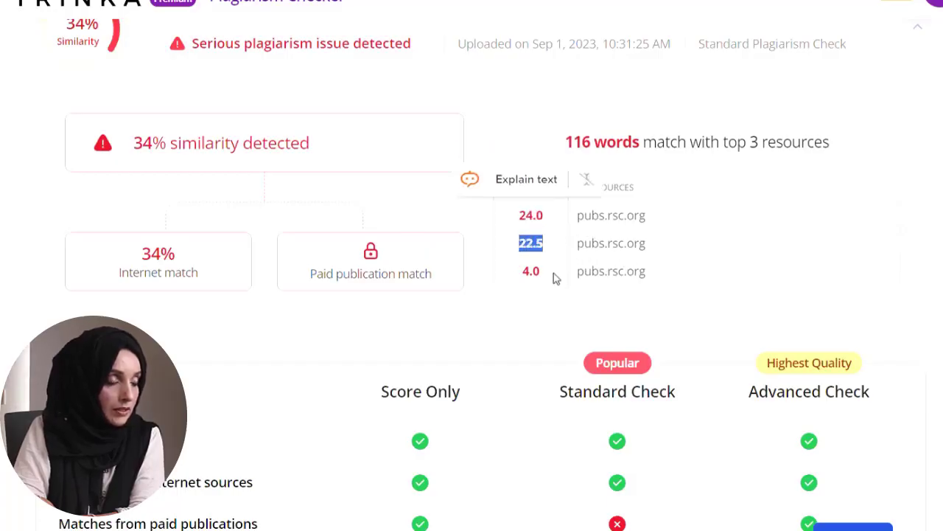
{"action": "left_click_drag", "start_coordinate": [556, 274], "coordinate": [513, 273]}
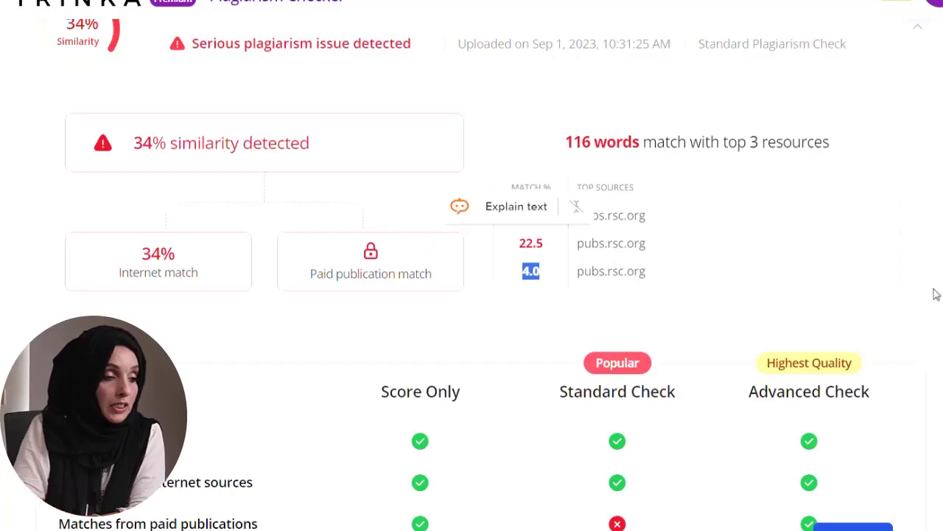
{"action": "left_click", "coordinate": [647, 231]}
{"action": "left_click_drag", "start_coordinate": [600, 216], "coordinate": [518, 248]}
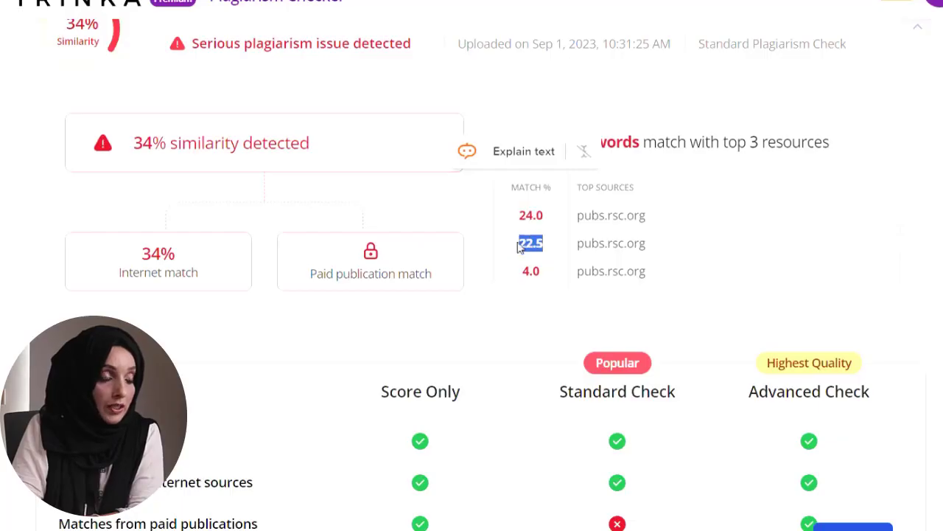
{"action": "left_click", "coordinate": [484, 310]}
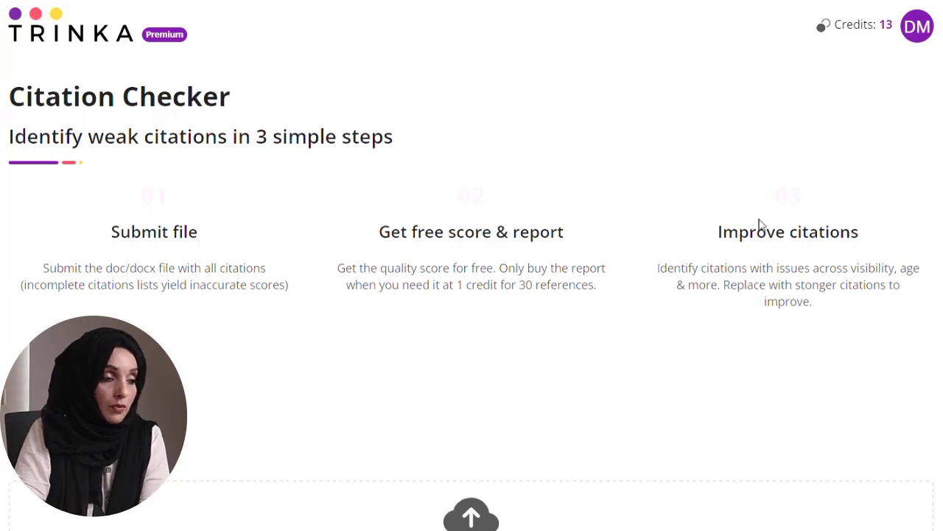
Submit the research paper Word document from the device to the Citation Checker and run the citation check.
{"action": "scroll", "coordinate": [458, 291], "scroll_direction": "down", "scroll_amount": 4}
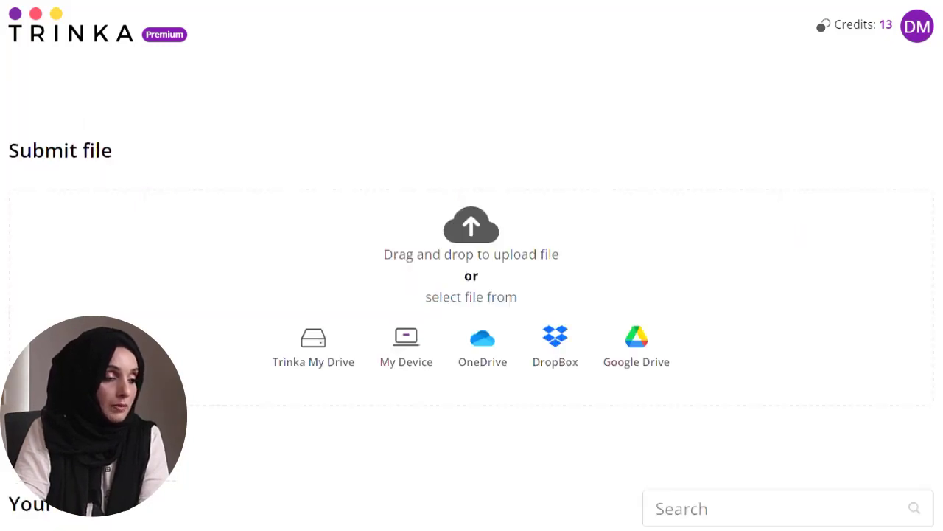
{"action": "left_click", "coordinate": [406, 352]}
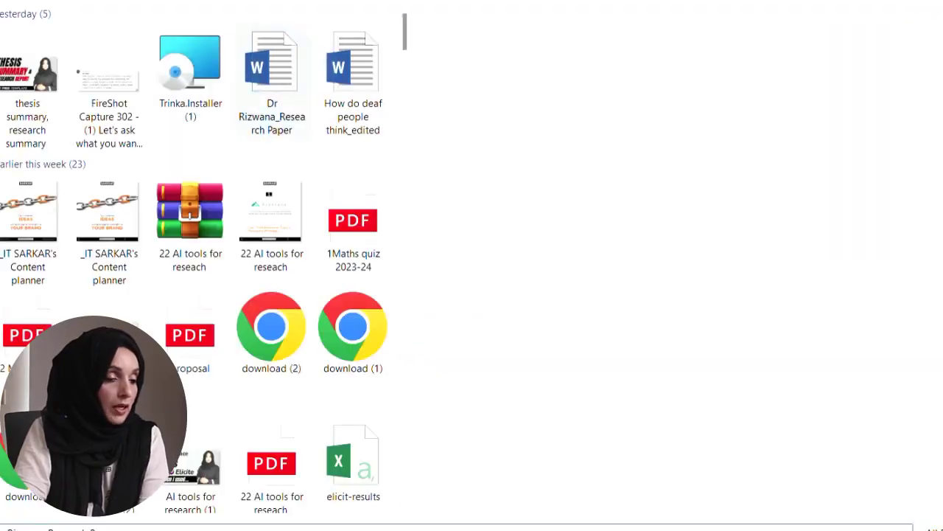
{"action": "double_click", "coordinate": [294, 87]}
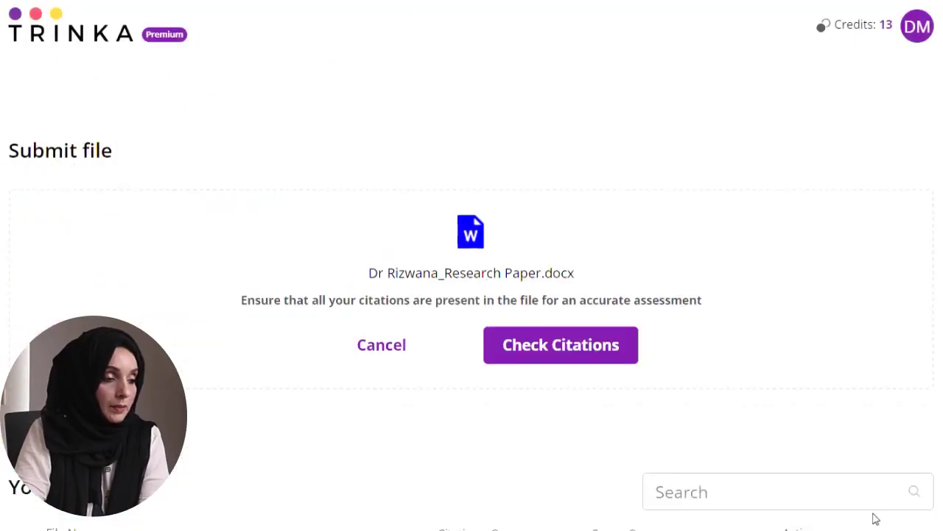
{"action": "left_click", "coordinate": [577, 360]}
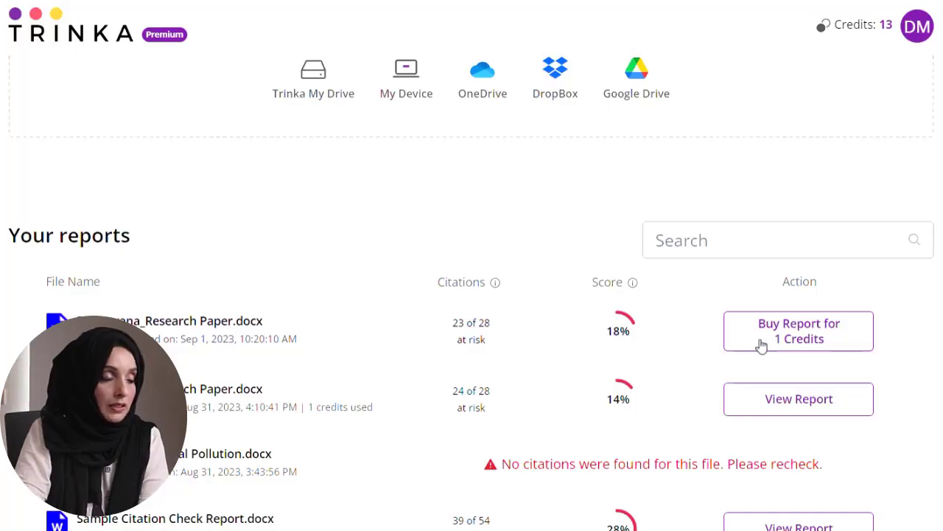
Buy the newly checked paper's citation report for 1 credit and review its Citation Analysis Overview chart.
{"action": "left_click", "coordinate": [762, 345]}
{"action": "left_click", "coordinate": [475, 356]}
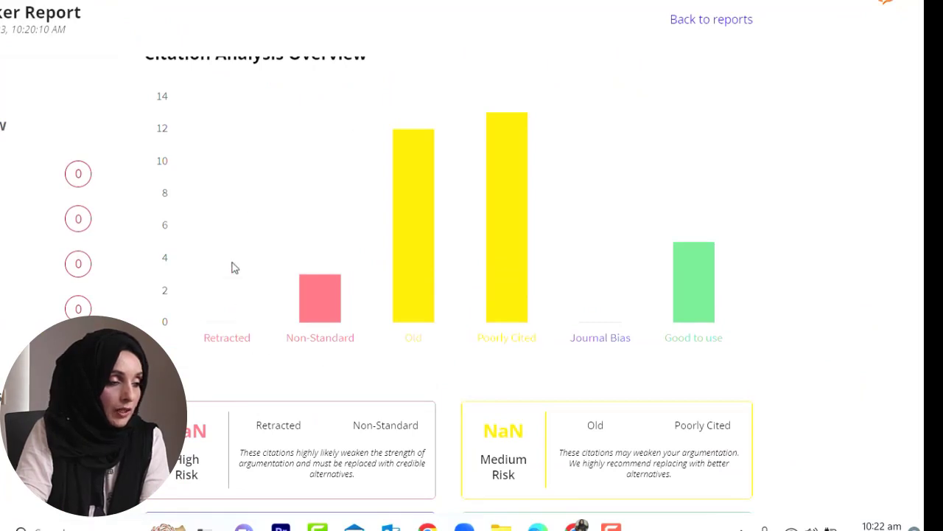
{"action": "scroll", "coordinate": [216, 516], "scroll_direction": "up", "scroll_amount": 1}
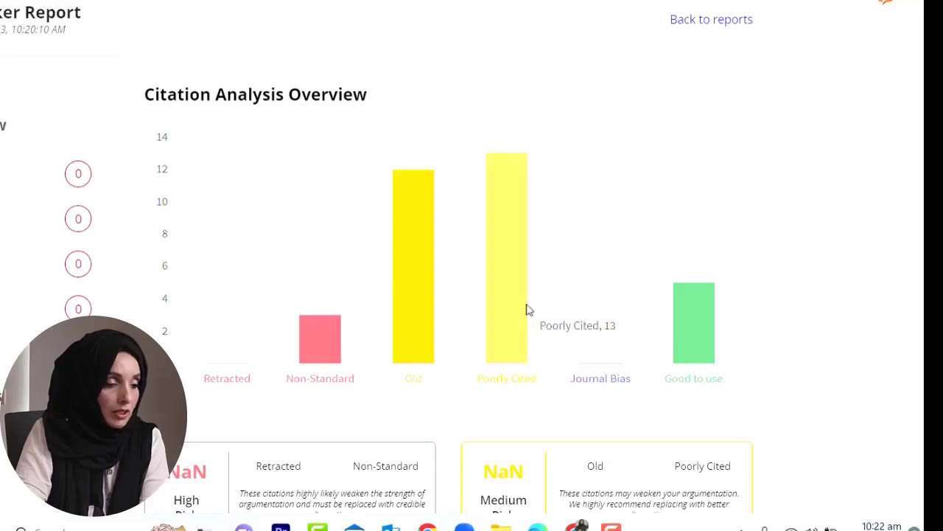
{"action": "scroll", "coordinate": [701, 376], "scroll_direction": "down", "scroll_amount": 2}
{"action": "scroll", "coordinate": [450, 265], "scroll_direction": "down", "scroll_amount": 3}
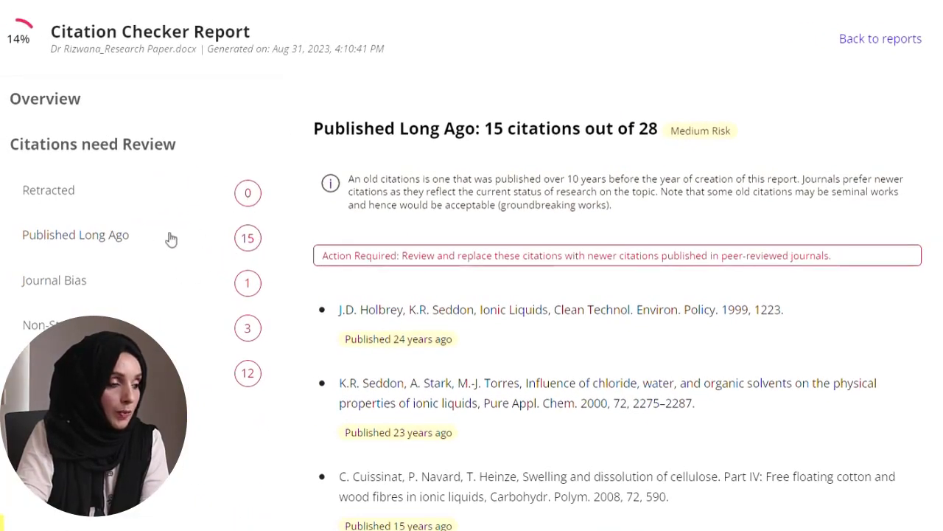
Read through the citations listed under Published Long Ago in the Citation Checker report.
{"action": "scroll", "coordinate": [80, 243], "scroll_direction": "down", "scroll_amount": 3}
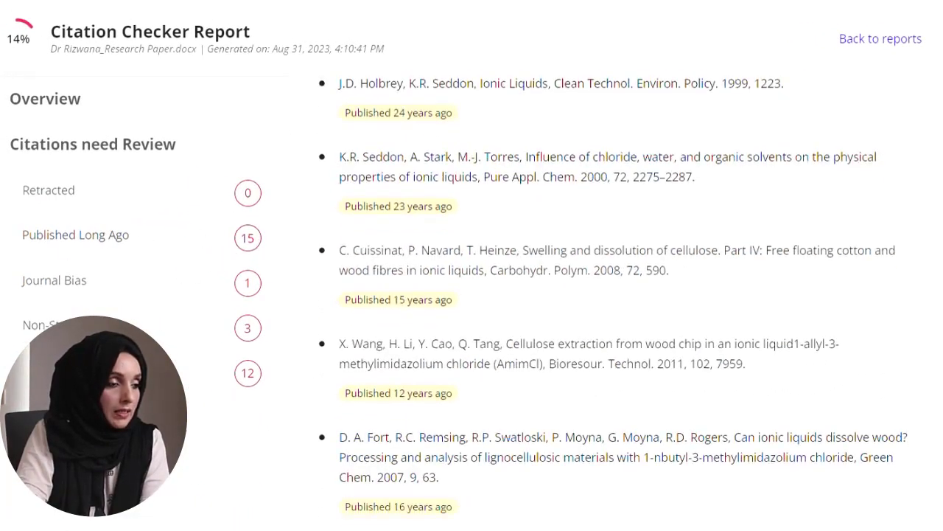
{"action": "scroll", "coordinate": [344, 255], "scroll_direction": "down", "scroll_amount": 3}
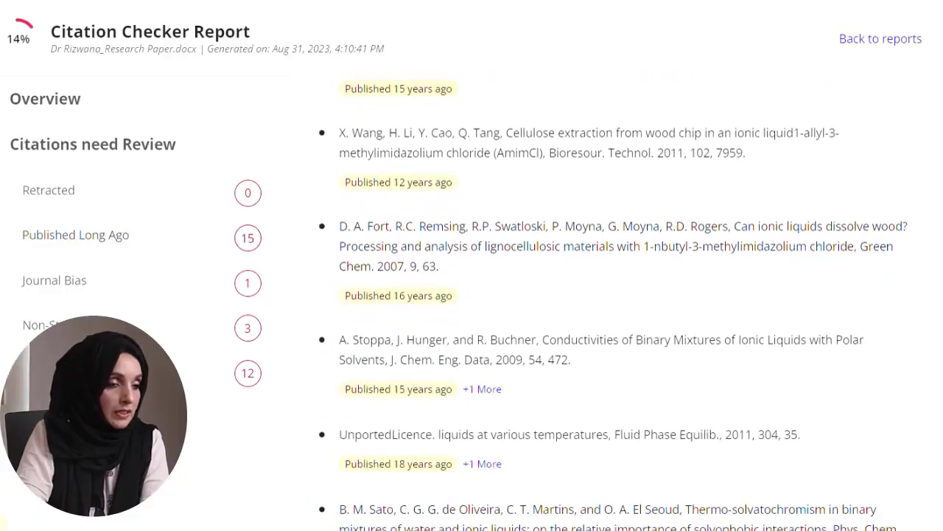
{"action": "scroll", "coordinate": [612, 302], "scroll_direction": "down", "scroll_amount": 2}
{"action": "scroll", "coordinate": [612, 302], "scroll_direction": "down", "scroll_amount": 3}
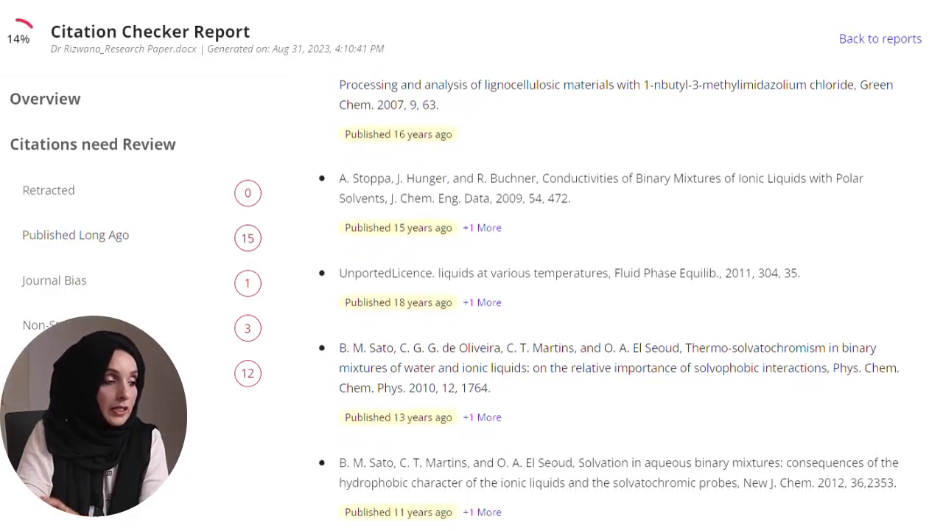
Review the Journal Bias category and the Non-Standard citations in the Citation Checker report.
{"action": "left_click", "coordinate": [253, 287]}
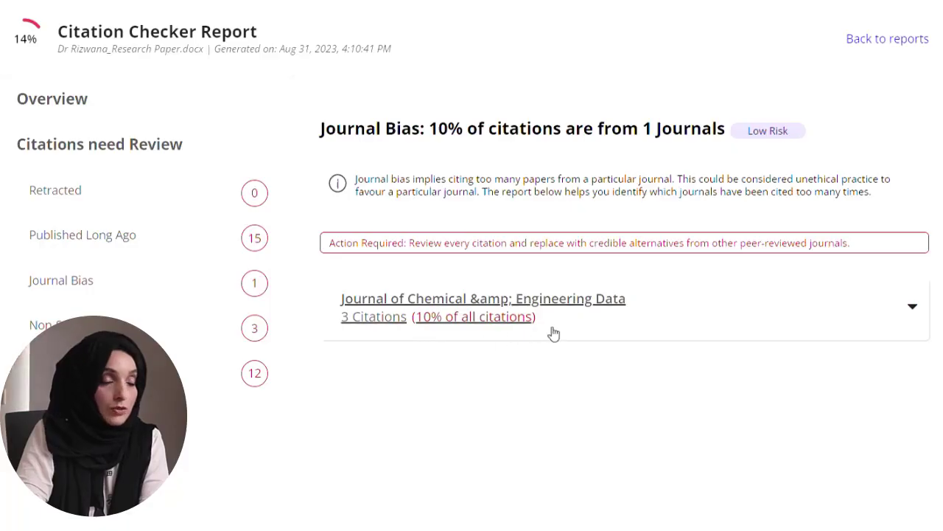
{"action": "left_click", "coordinate": [249, 340]}
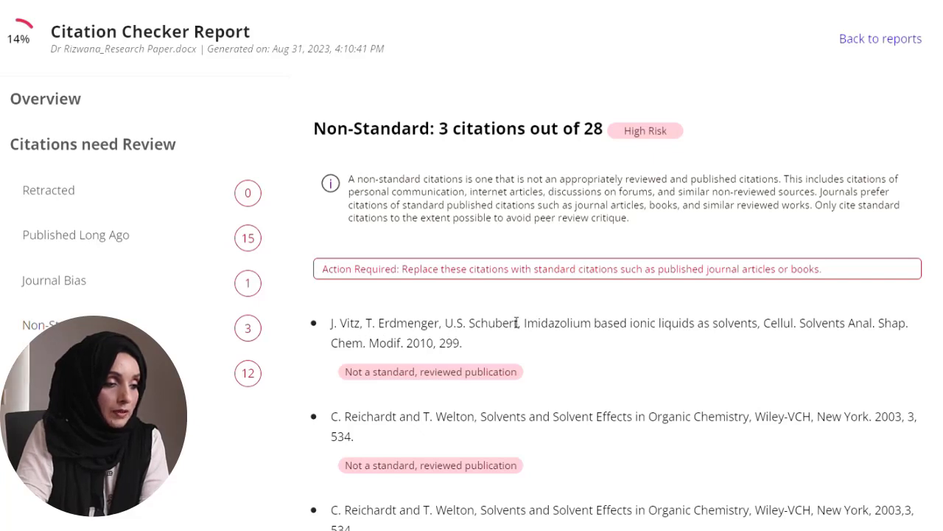
{"action": "scroll", "coordinate": [538, 348], "scroll_direction": "down", "scroll_amount": 2}
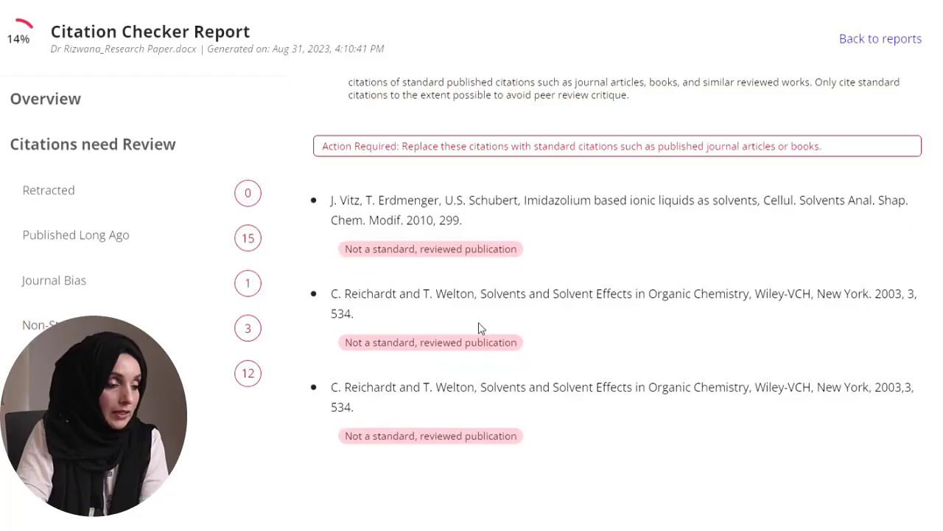
Review the Poorly Cited category and its list of rarely cited references.
{"action": "left_click", "coordinate": [248, 374]}
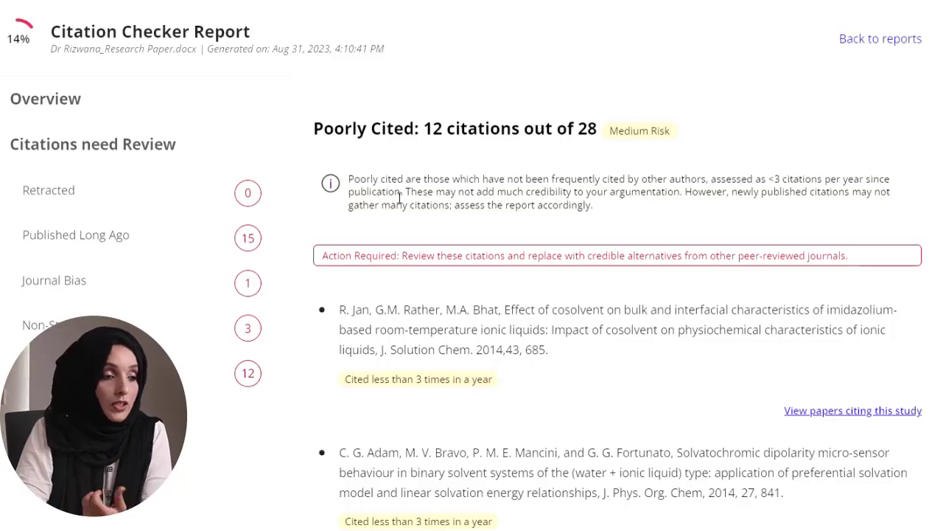
{"action": "scroll", "coordinate": [620, 302], "scroll_direction": "down", "scroll_amount": 15}
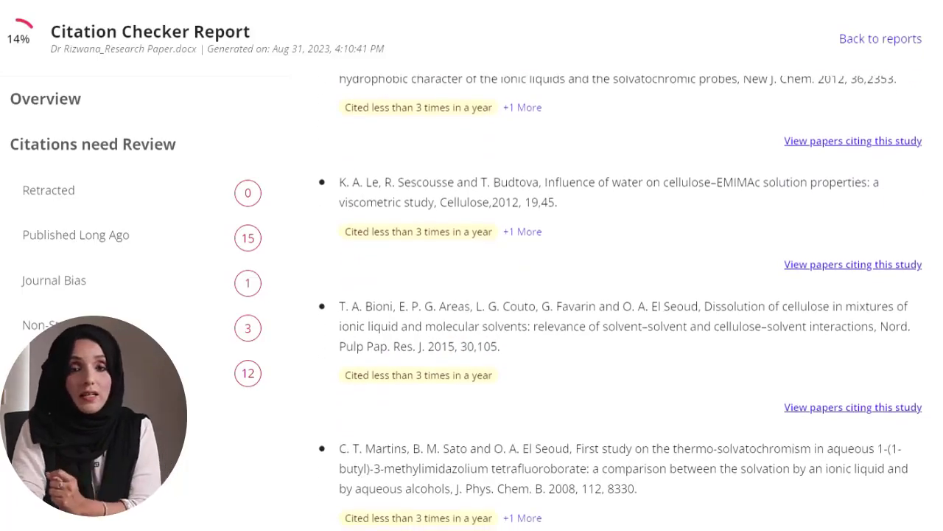
{"action": "scroll", "coordinate": [621, 302], "scroll_direction": "up", "scroll_amount": 1}
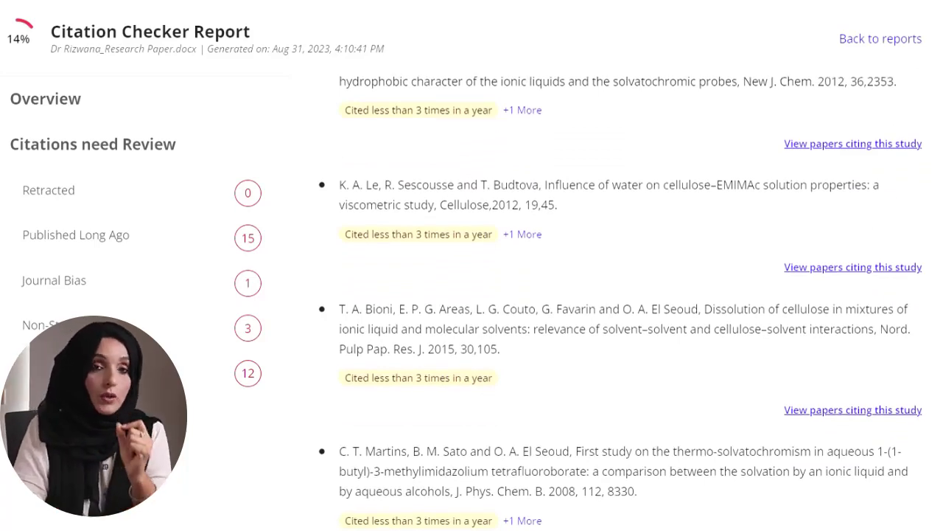
{"action": "scroll", "coordinate": [621, 302], "scroll_direction": "up", "scroll_amount": 1}
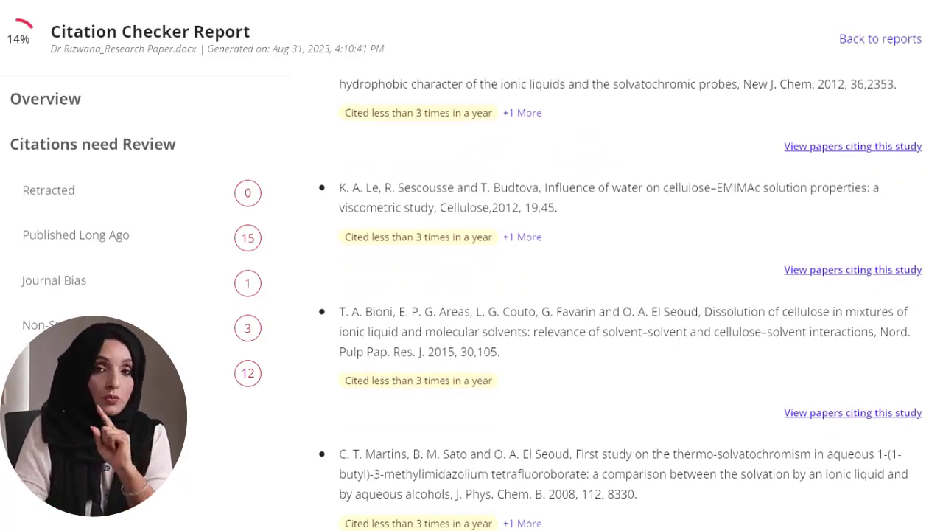
{"action": "scroll", "coordinate": [620, 302], "scroll_direction": "up", "scroll_amount": 15}
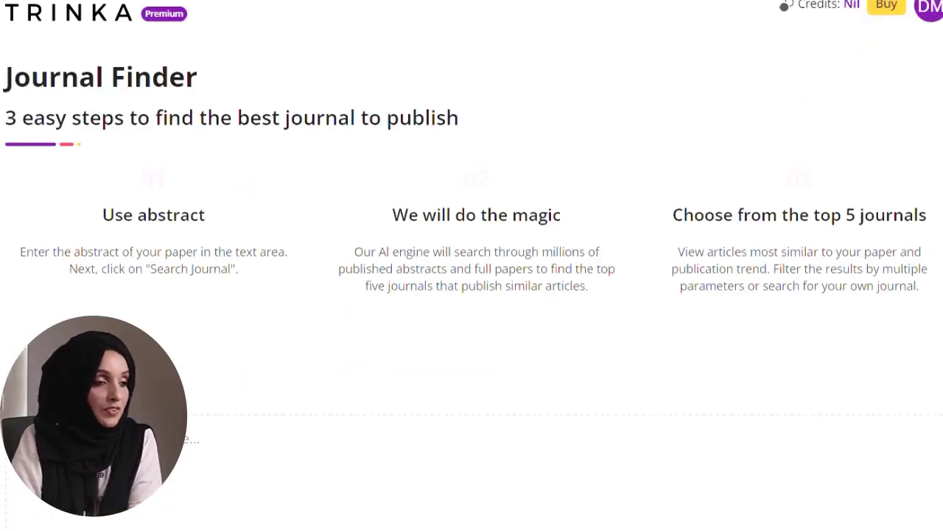
Open yesterday's Research Paper document in Word and copy its full title, from "Comparative studies" to "side chain".
{"action": "scroll", "coordinate": [156, 127], "scroll_direction": "down", "scroll_amount": 1}
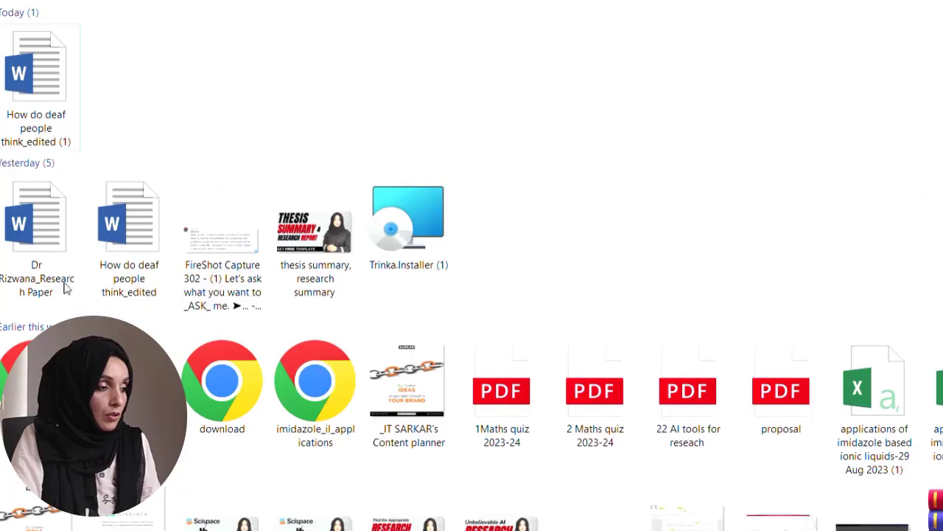
{"action": "double_click", "coordinate": [65, 289]}
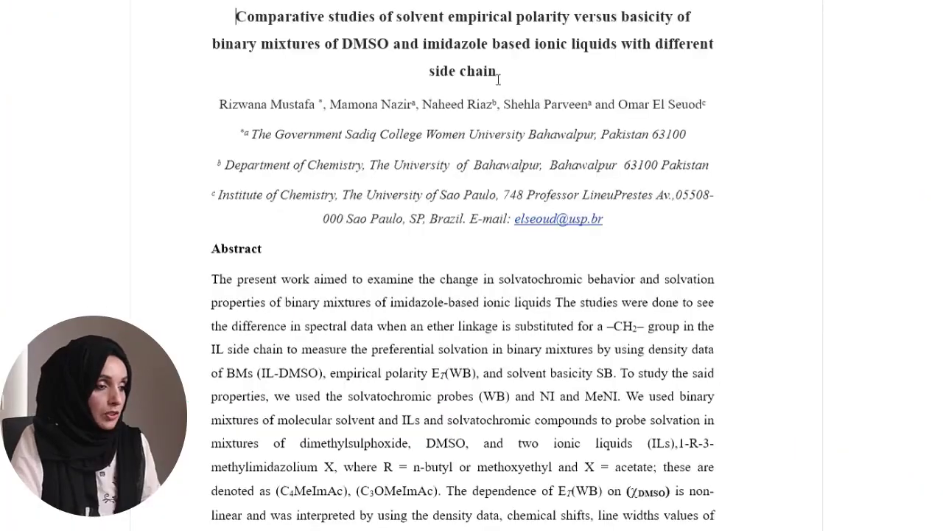
{"action": "left_click", "coordinate": [498, 74], "text": "shift"}
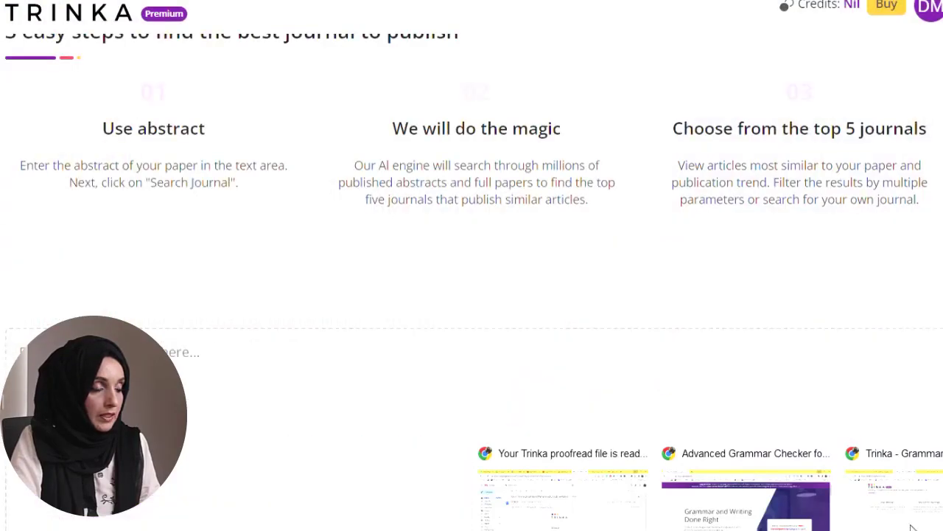
Switch back to Trinka's Journal Finder, paste the paper's title into the abstract field and search for matching journals.
{"action": "left_click", "coordinate": [912, 527]}
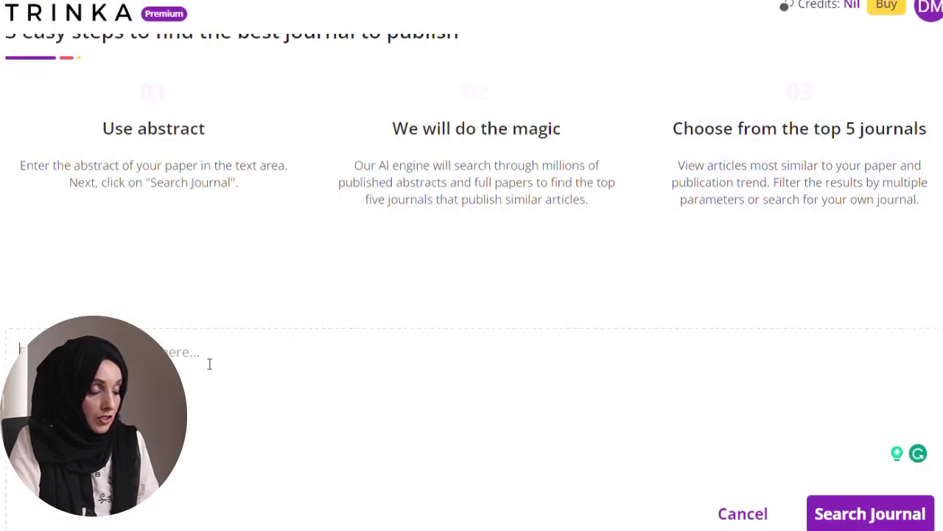
{"action": "left_click", "coordinate": [208, 362]}
{"action": "key", "text": "ctrl+v"}
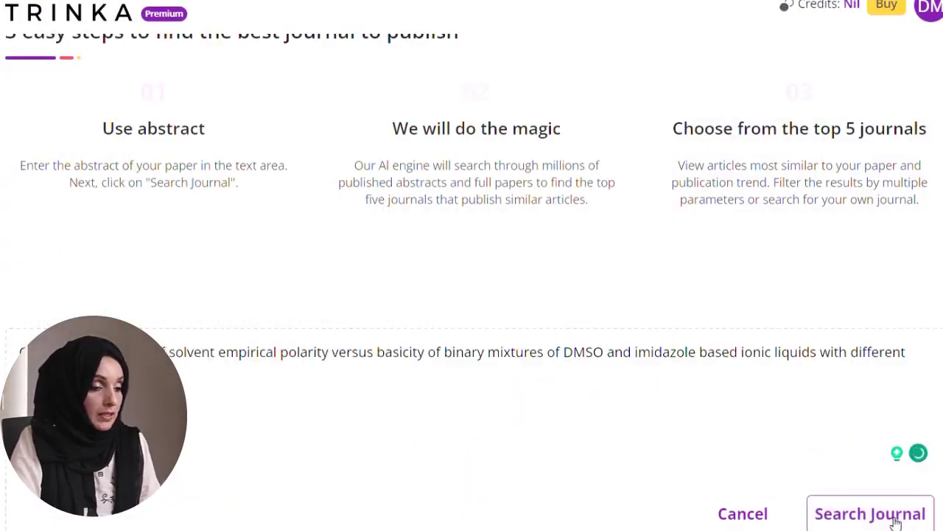
{"action": "left_click", "coordinate": [917, 515]}
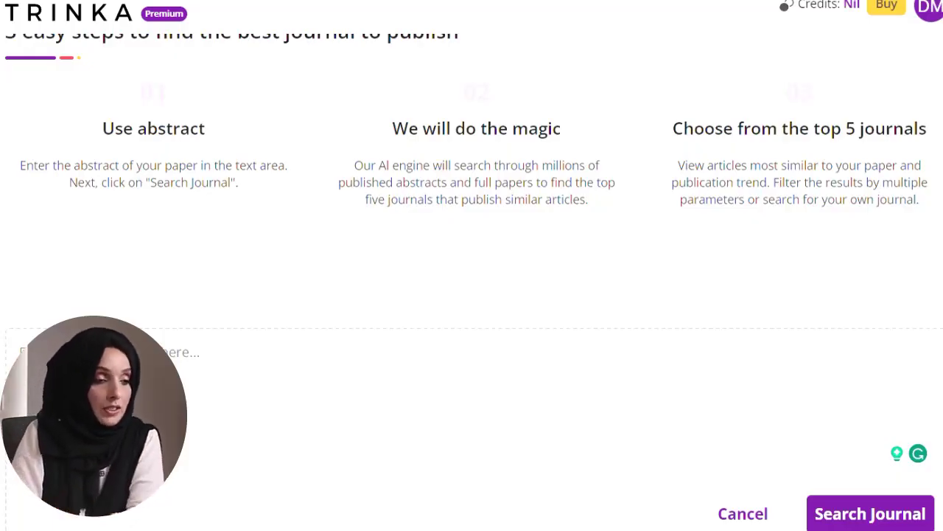
{"action": "scroll", "coordinate": [472, 295], "scroll_direction": "down", "scroll_amount": 5}
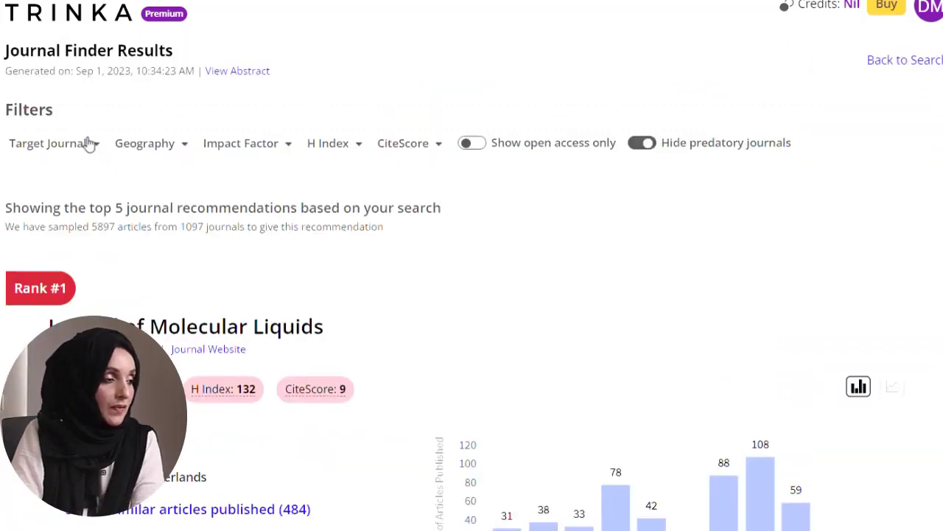
Look through the Target Journal, Geography, Impact Factor, H Index and CiteScore filter options without applying any of them.
{"action": "left_click", "coordinate": [67, 151]}
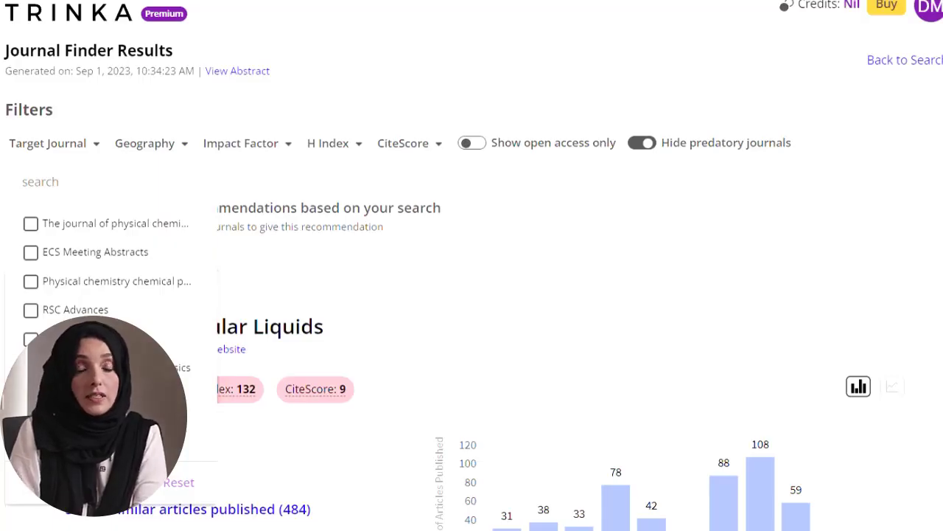
{"action": "left_click", "coordinate": [185, 145]}
{"action": "left_click", "coordinate": [477, 202]}
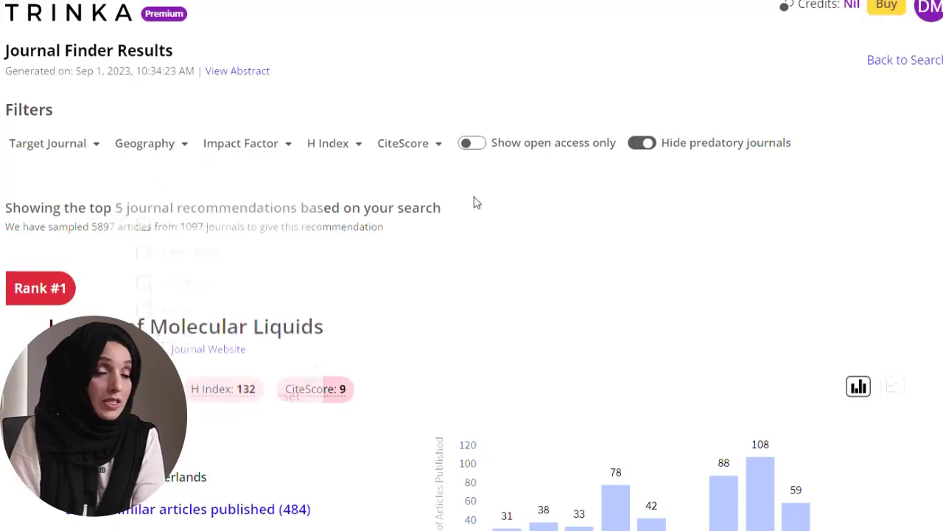
{"action": "left_click", "coordinate": [288, 145]}
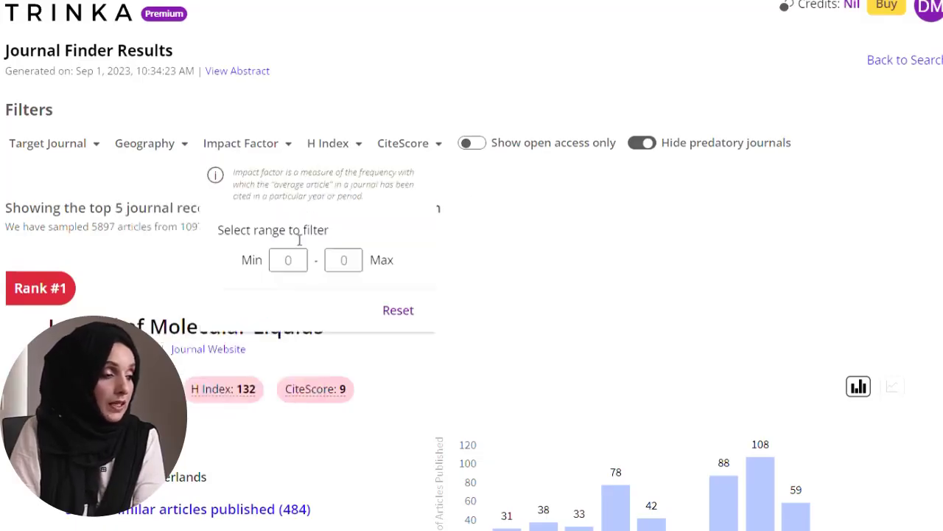
{"action": "left_click", "coordinate": [356, 149]}
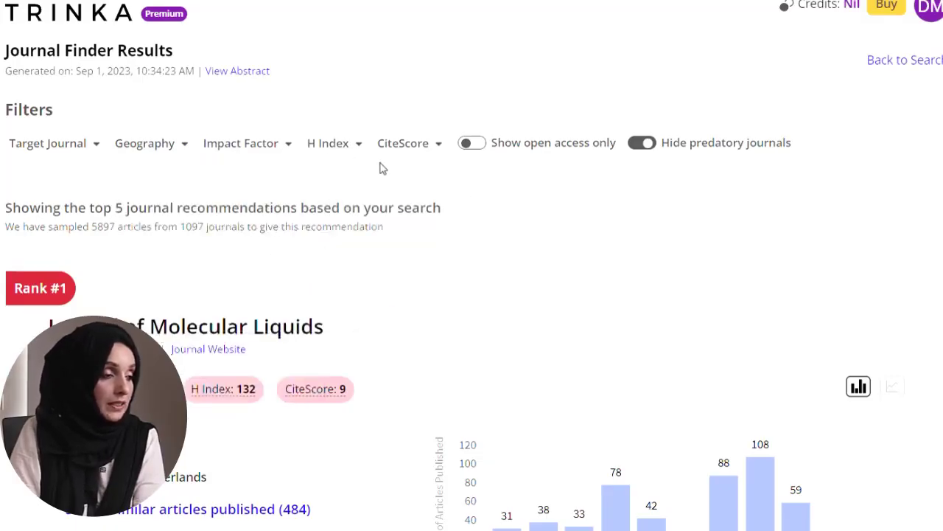
{"action": "left_click", "coordinate": [438, 152]}
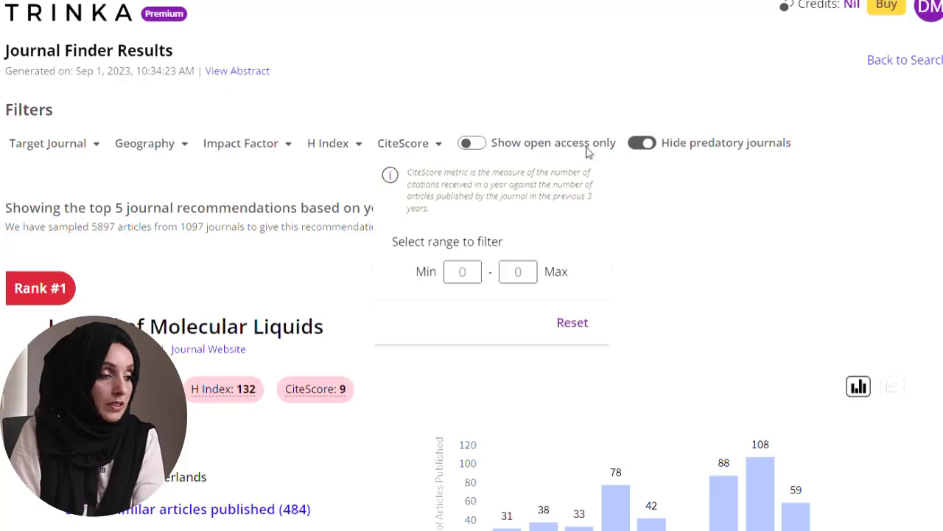
{"action": "left_click", "coordinate": [857, 212]}
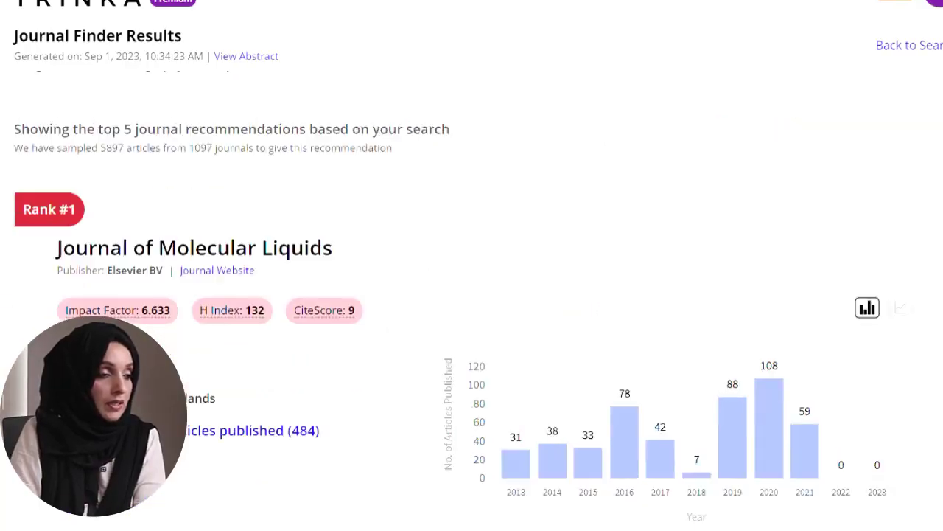
Review the metrics, language and publication trend of the top-ranked Journal of Molecular Liquids, and open its list of similar published articles.
{"action": "scroll", "coordinate": [515, 295], "scroll_direction": "down", "scroll_amount": 20}
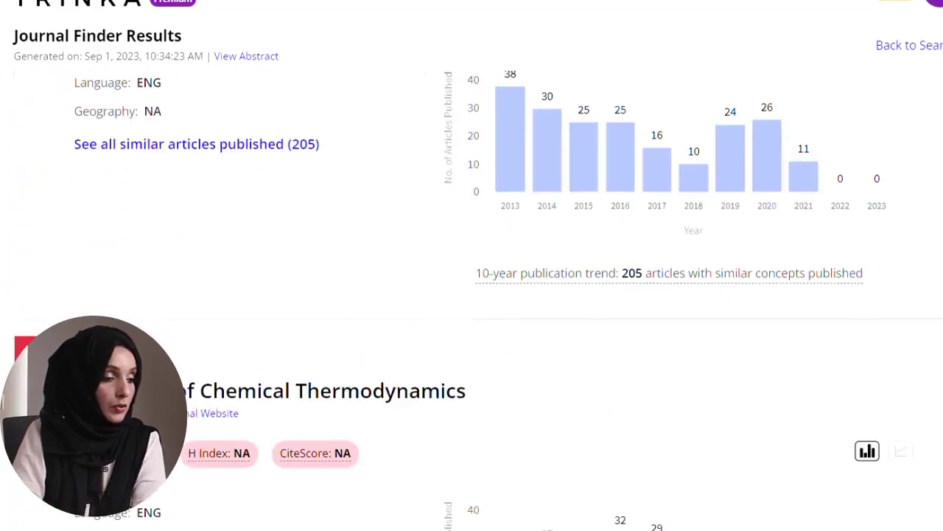
{"action": "scroll", "coordinate": [516, 294], "scroll_direction": "up", "scroll_amount": 15}
{"action": "scroll", "coordinate": [516, 295], "scroll_direction": "up", "scroll_amount": 10}
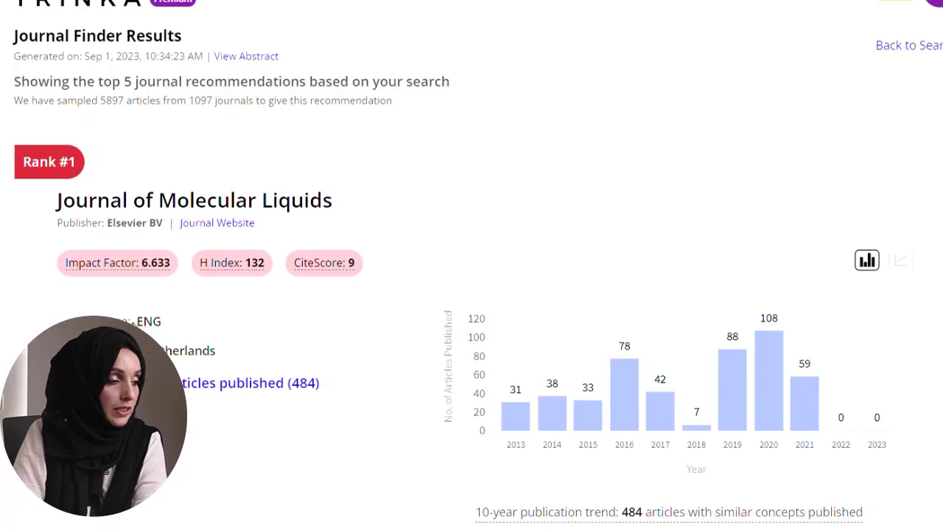
{"action": "mouse_move", "coordinate": [322, 276]}
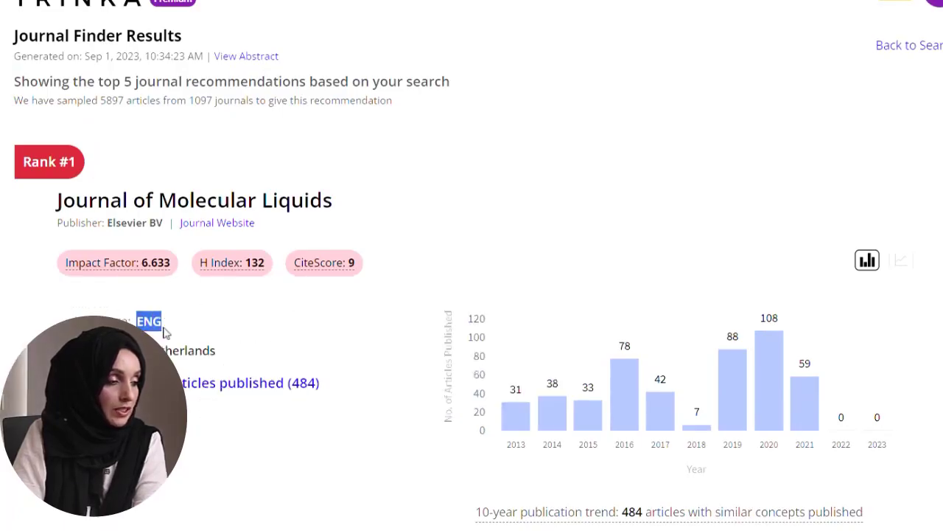
{"action": "scroll", "coordinate": [508, 458], "scroll_direction": "down", "scroll_amount": 2}
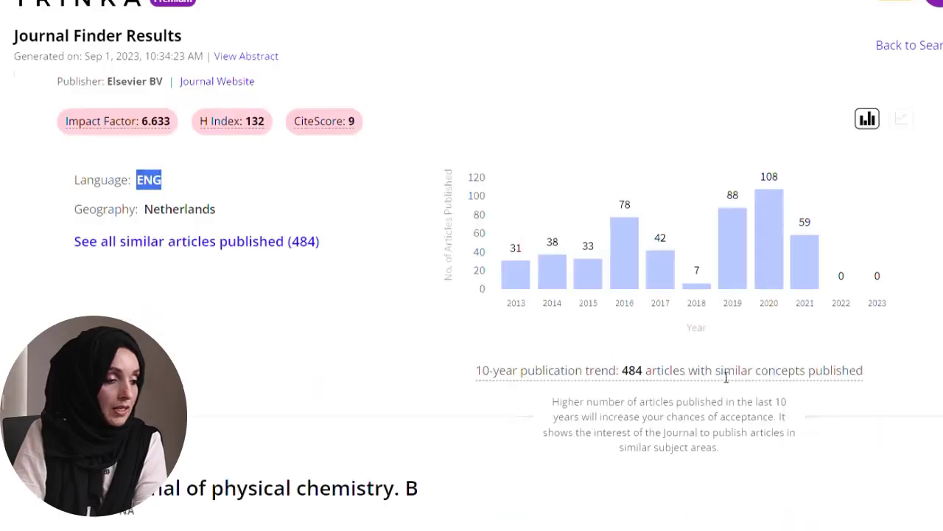
{"action": "left_click", "coordinate": [240, 247]}
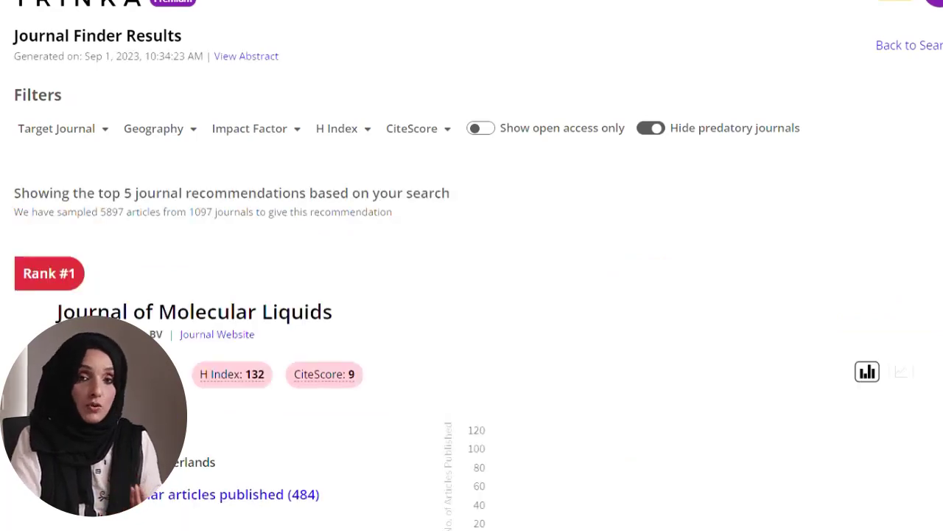
Review the journals ranked 2 to 5, comparing their impact metrics and 10-year publication trends.
{"action": "scroll", "coordinate": [471, 295], "scroll_direction": "down", "scroll_amount": 7}
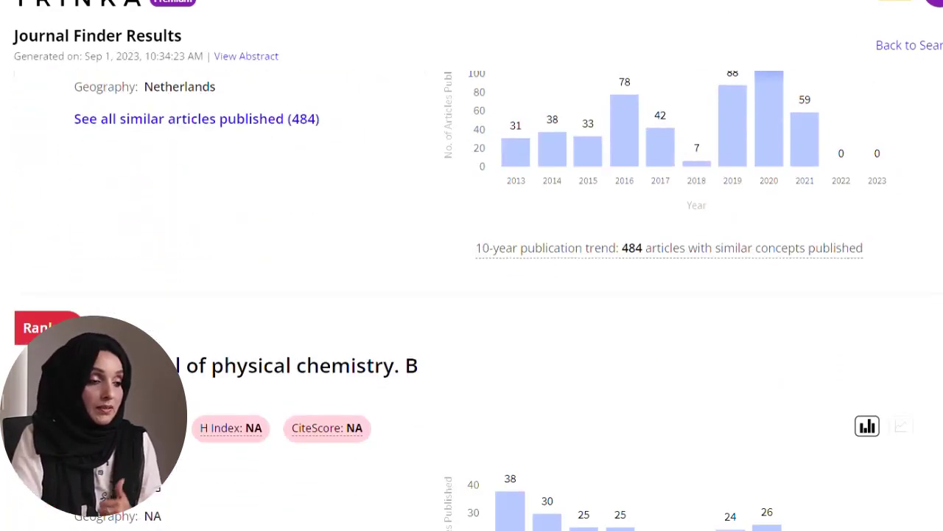
{"action": "scroll", "coordinate": [798, 189], "scroll_direction": "down", "scroll_amount": 1}
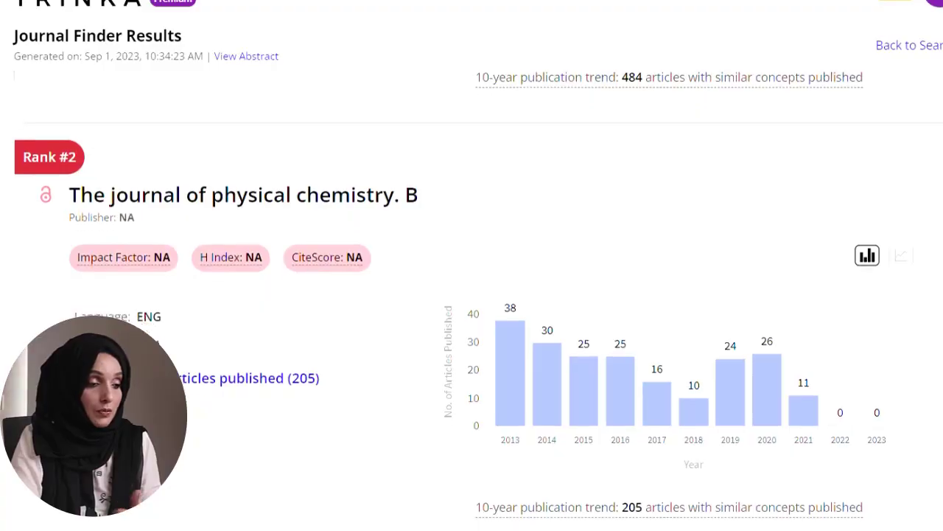
{"action": "mouse_move", "coordinate": [140, 254]}
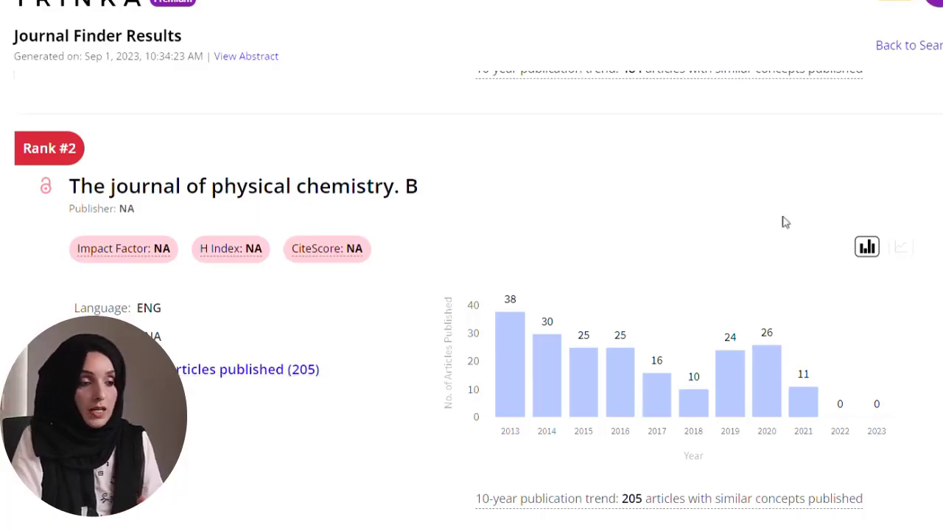
{"action": "scroll", "coordinate": [471, 294], "scroll_direction": "down", "scroll_amount": 15}
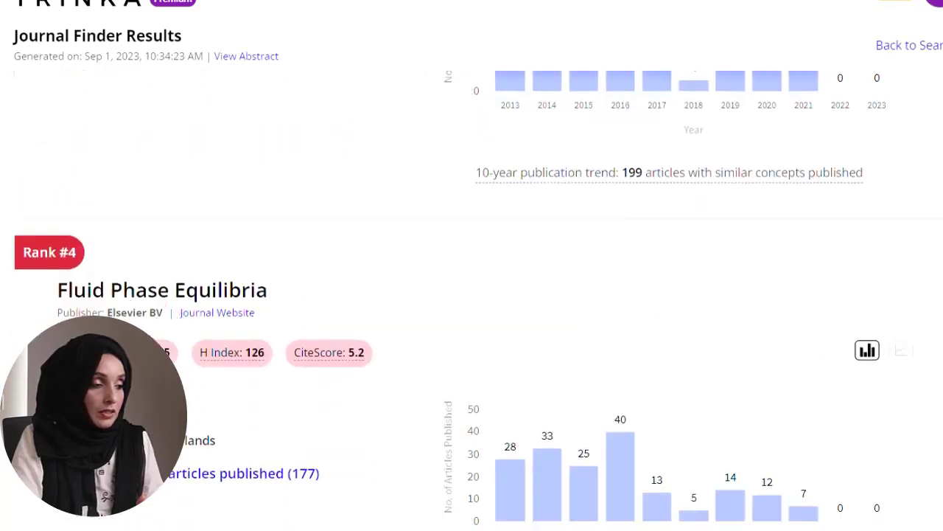
{"action": "scroll", "coordinate": [471, 294], "scroll_direction": "down", "scroll_amount": 3}
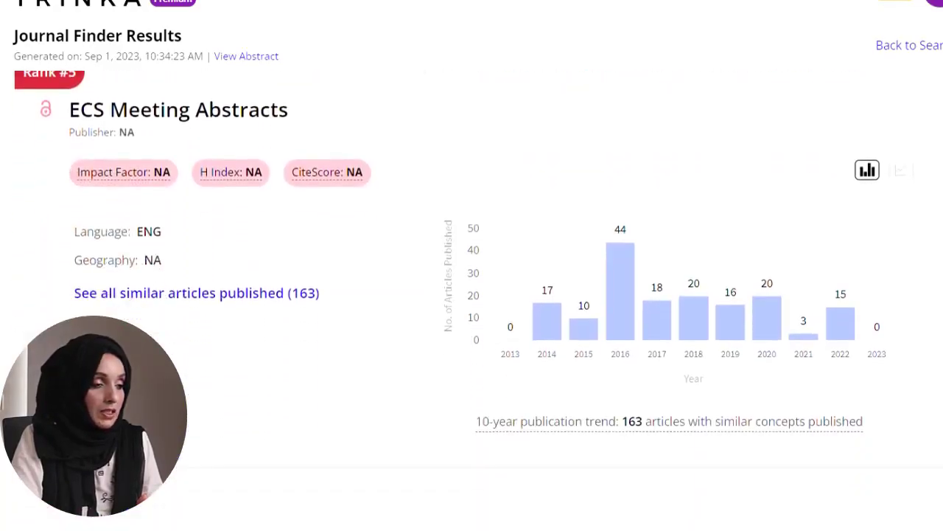
{"action": "scroll", "coordinate": [472, 295], "scroll_direction": "up", "scroll_amount": 15}
{"action": "scroll", "coordinate": [472, 295], "scroll_direction": "up", "scroll_amount": 5}
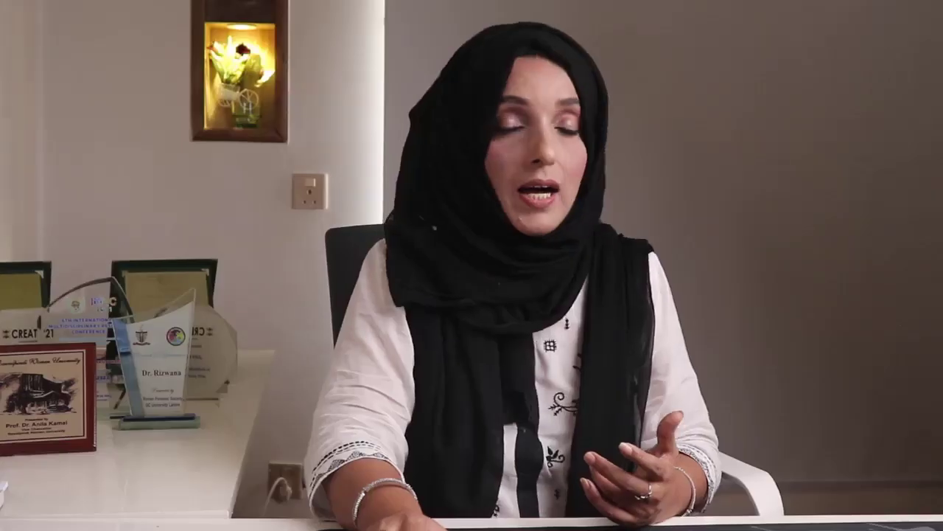